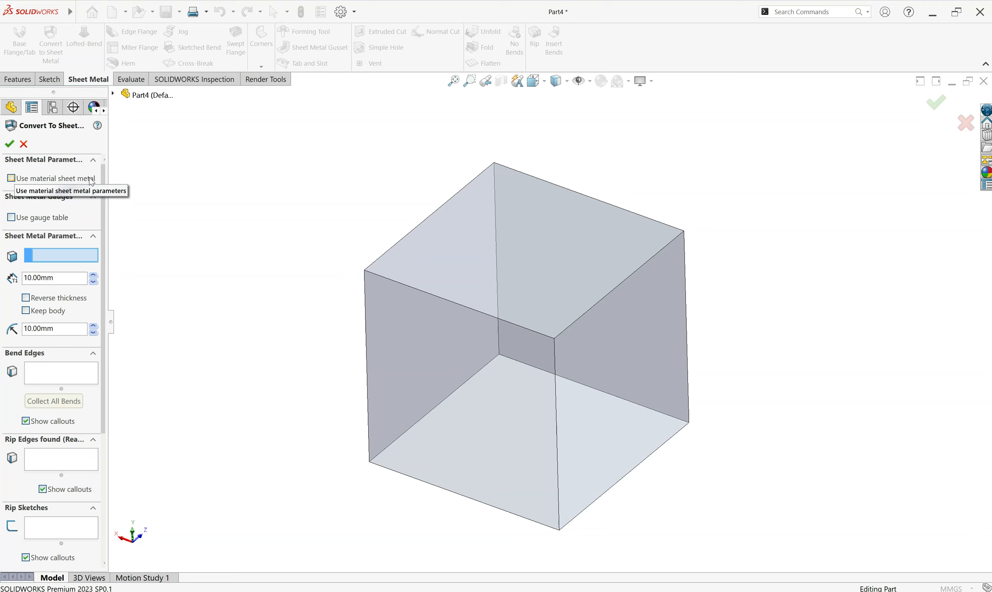
Try to use the material's sheet metal parameters, then enable the gauge table option without choosing a table
{"action": "left_click", "coordinate": [11, 178]}
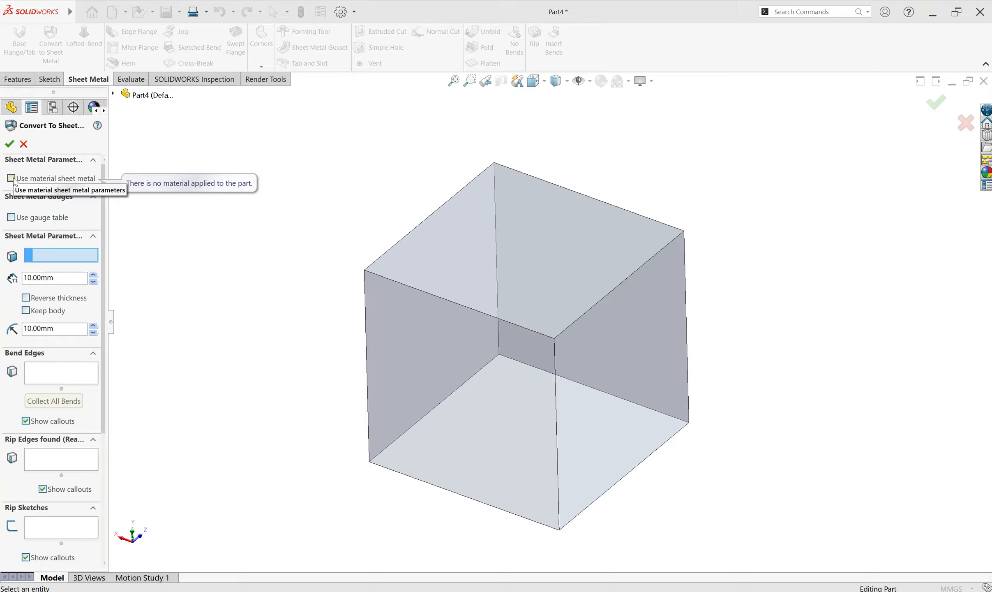
{"action": "left_click", "coordinate": [11, 218]}
{"action": "left_click", "coordinate": [58, 234]}
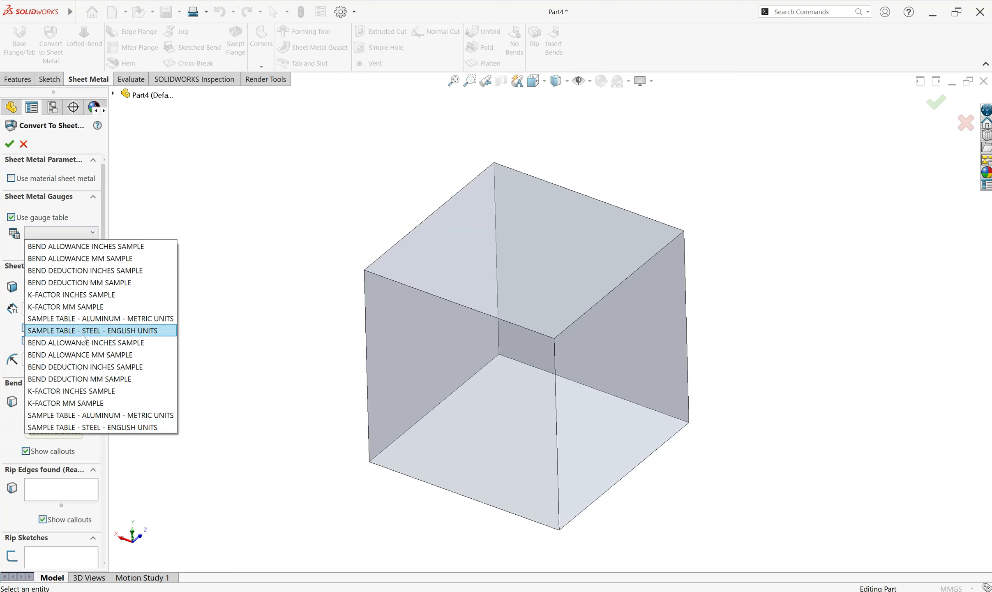
{"action": "left_click", "coordinate": [81, 212]}
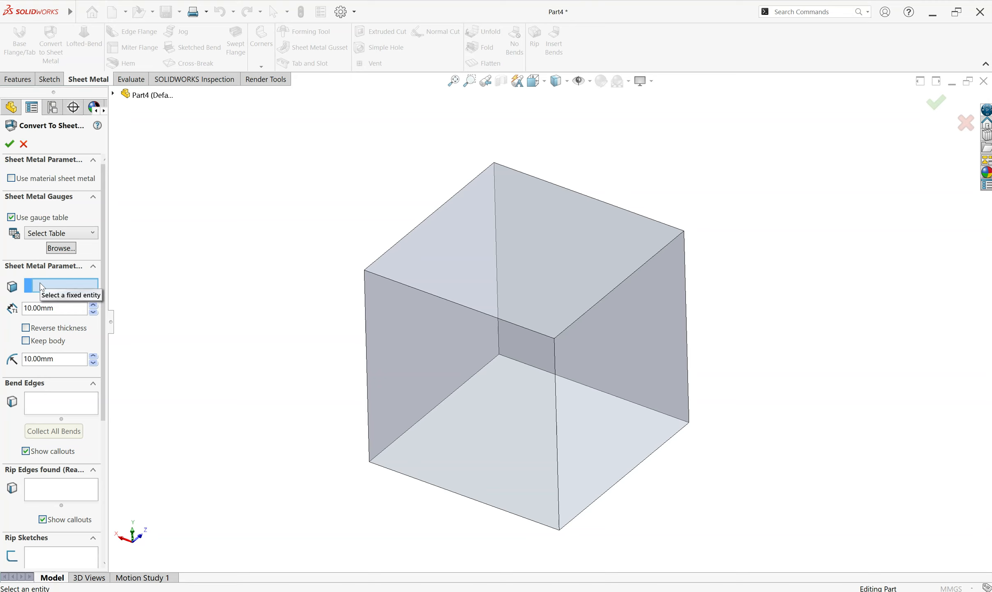
Select the cube's bottom face as the fixed entity and set the sheet thickness to 2 mm
{"action": "middle_click_drag", "start_coordinate": [436, 394], "coordinate": [452, 350]}
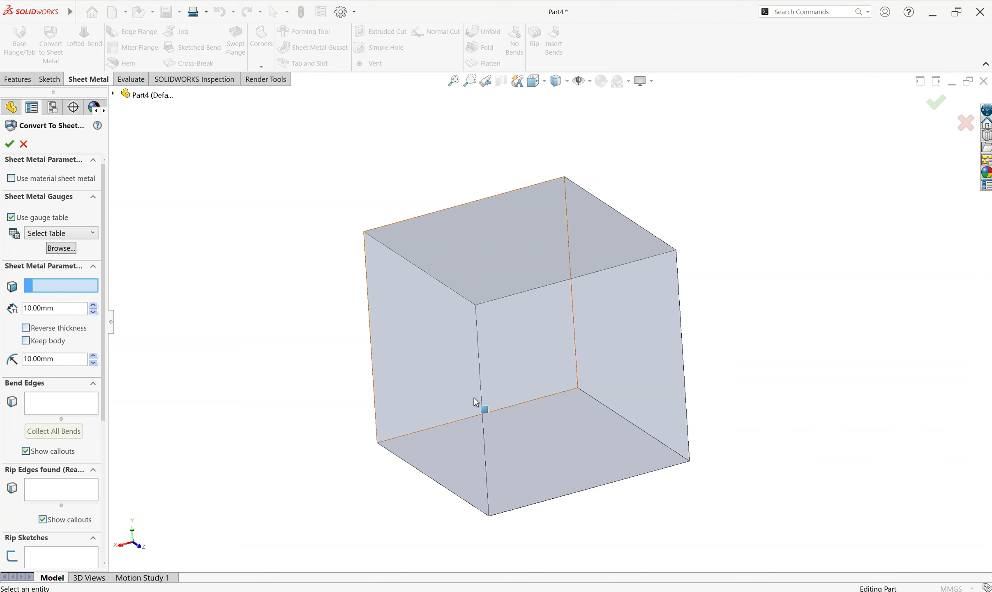
{"action": "left_click", "coordinate": [501, 436]}
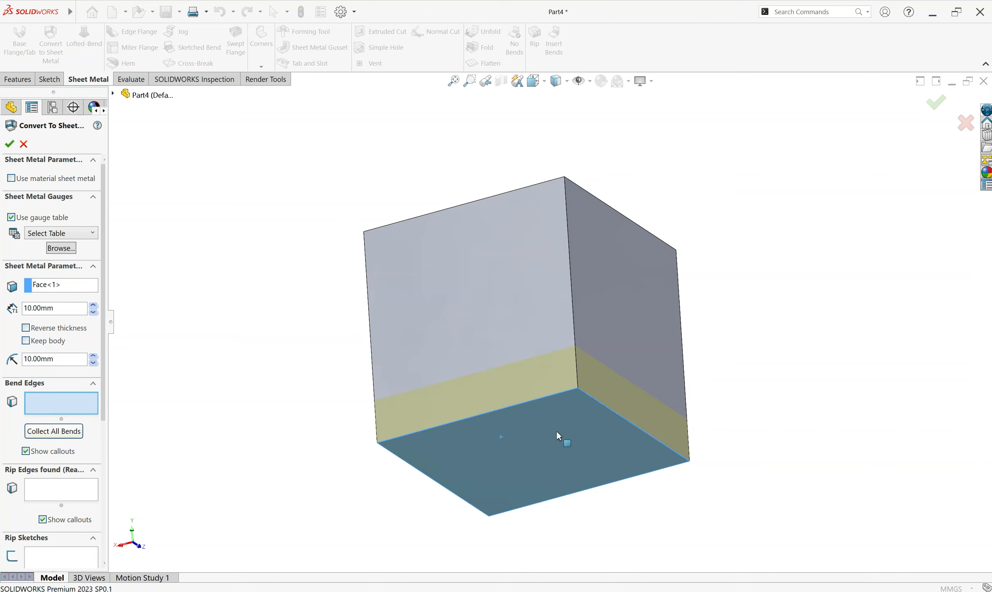
{"action": "left_click", "coordinate": [59, 359]}
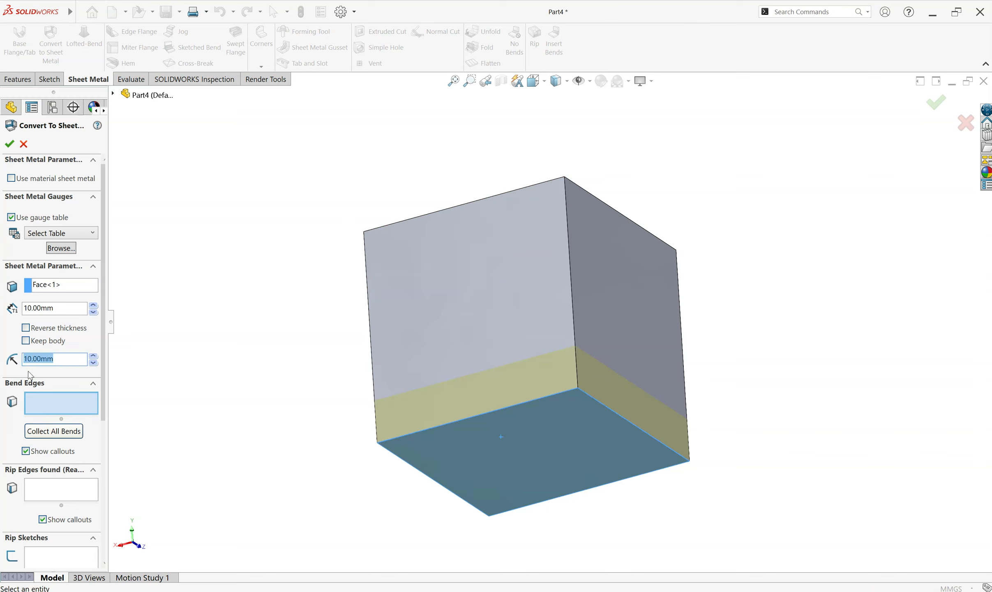
{"action": "left_click_drag", "start_coordinate": [62, 308], "coordinate": [26, 317]}
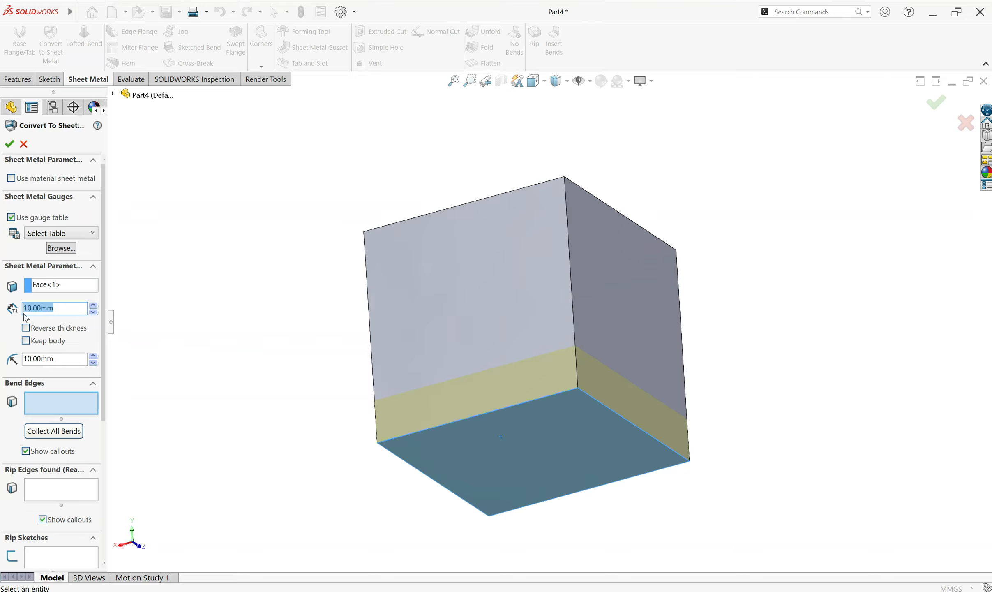
{"action": "type", "text": "2"}
{"action": "key", "text": "Return"}
Try to set the default bend radius to 2 mm
{"action": "left_click", "coordinate": [60, 359]}
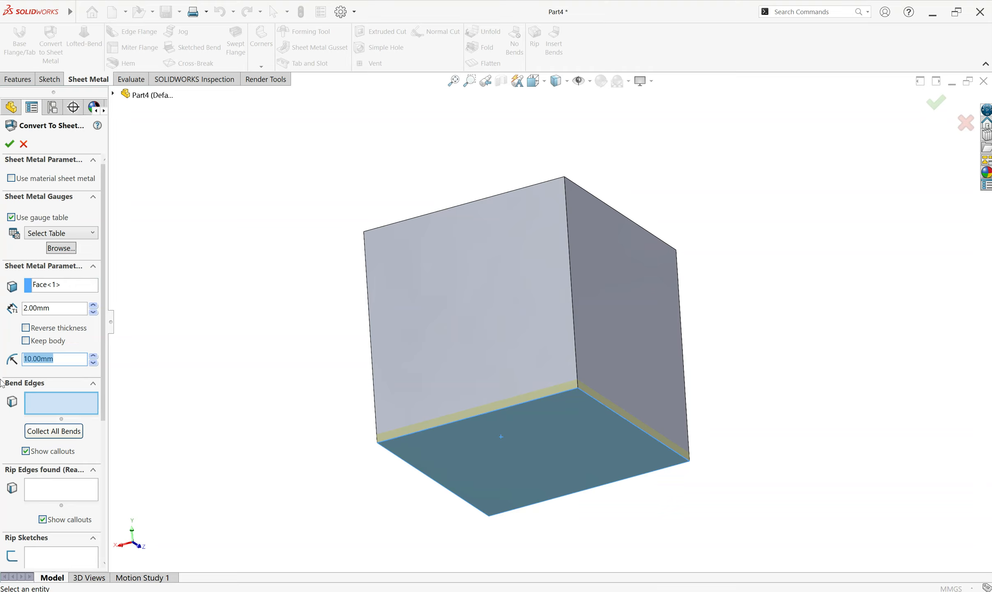
{"action": "type", "text": "2"}
{"action": "key", "text": "Return"}
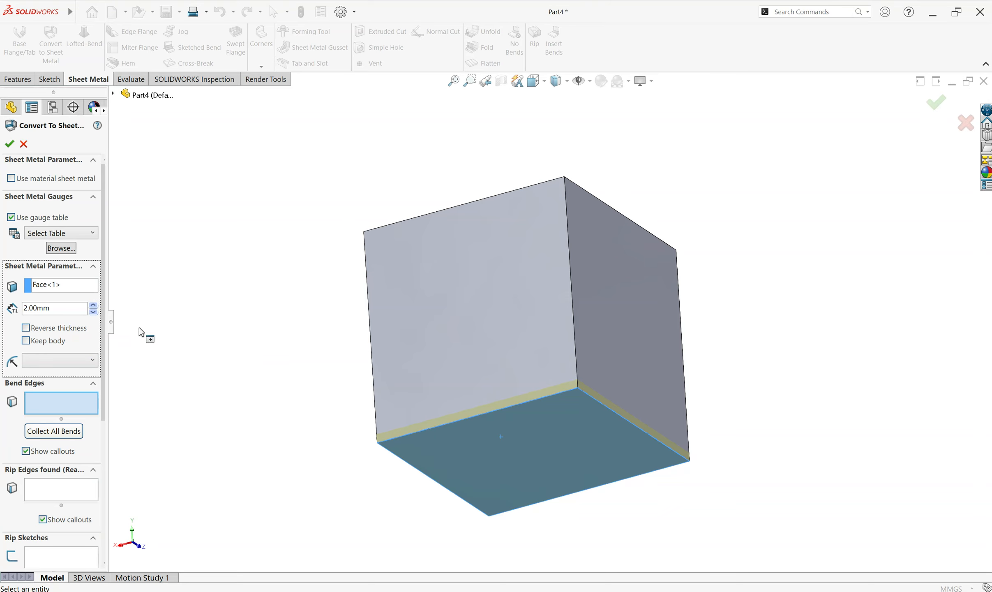
Reverse the thickness direction so the sheet lies outside the cube, leaving the keep body option off
{"action": "middle_click_drag", "start_coordinate": [669, 389], "coordinate": [545, 407]}
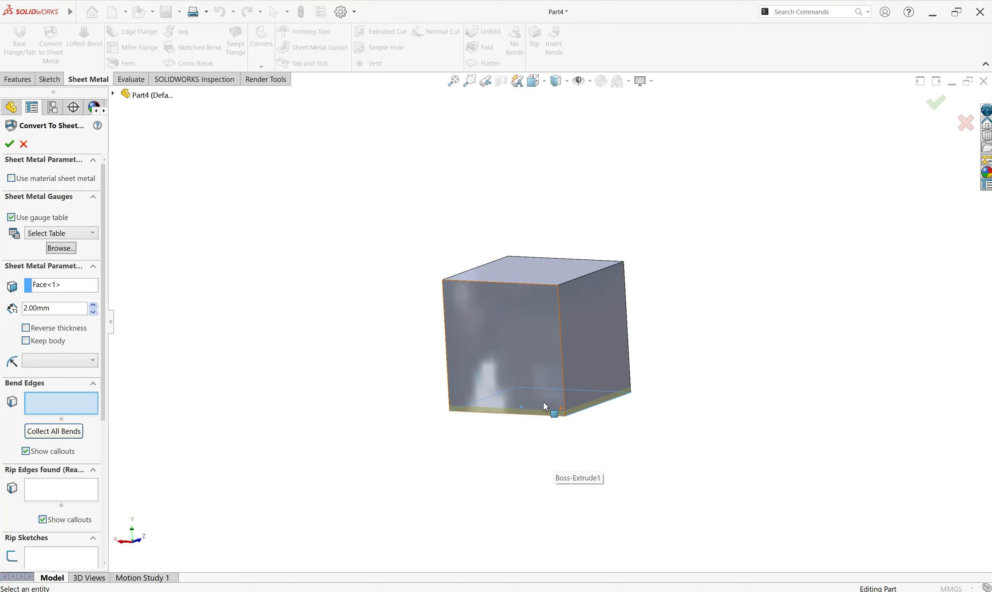
{"action": "left_click", "coordinate": [25, 328]}
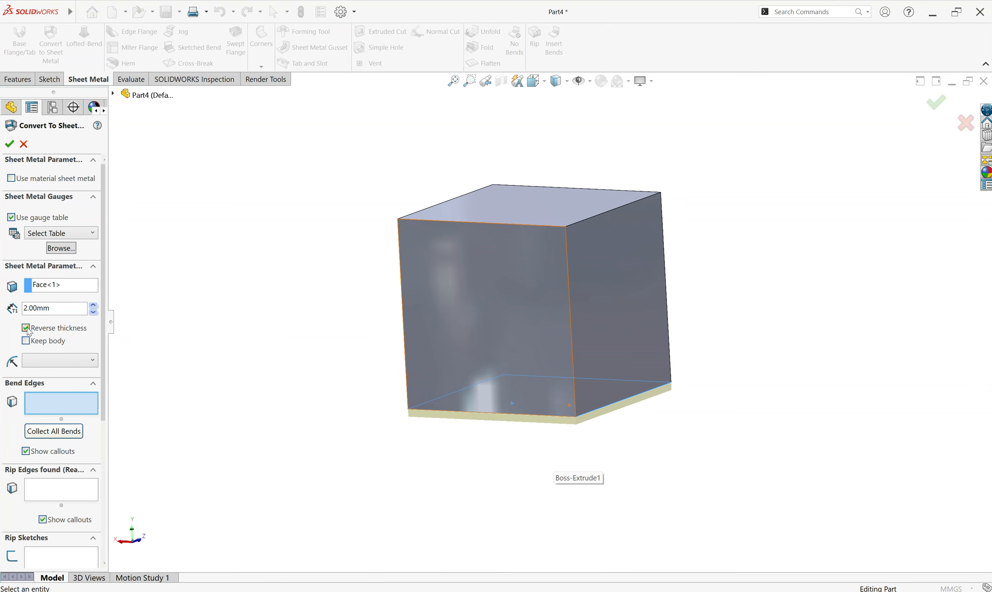
{"action": "scroll", "coordinate": [573, 415], "scroll_direction": "down", "scroll_amount": 5}
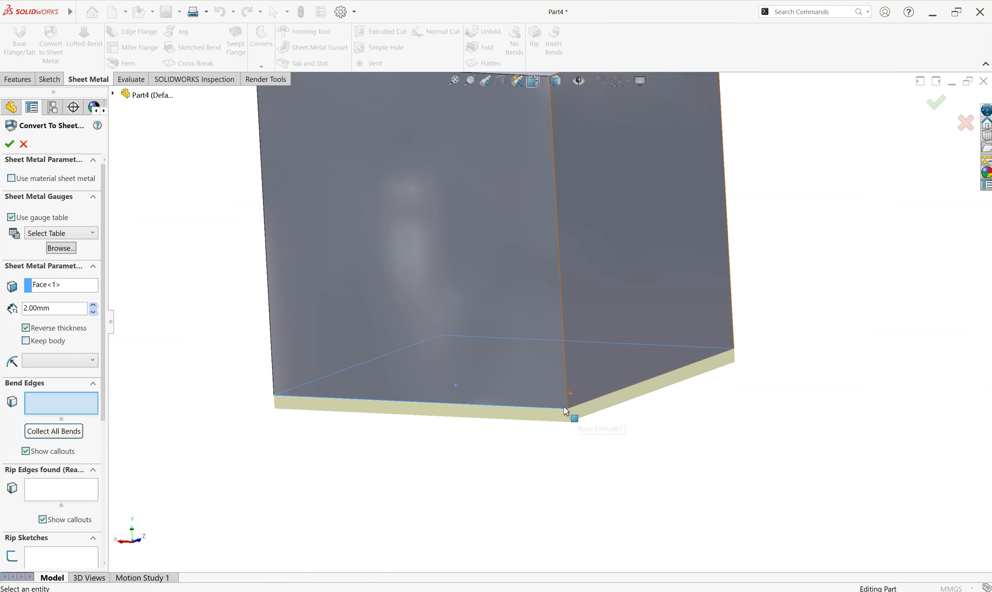
{"action": "left_click", "coordinate": [29, 327]}
{"action": "left_click", "coordinate": [30, 327]}
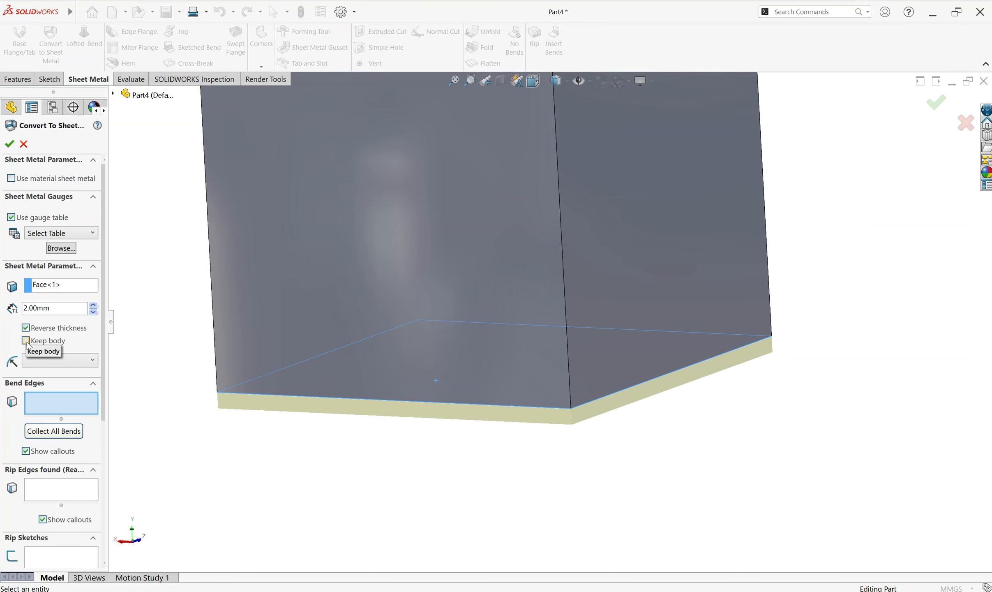
{"action": "left_click", "coordinate": [27, 341]}
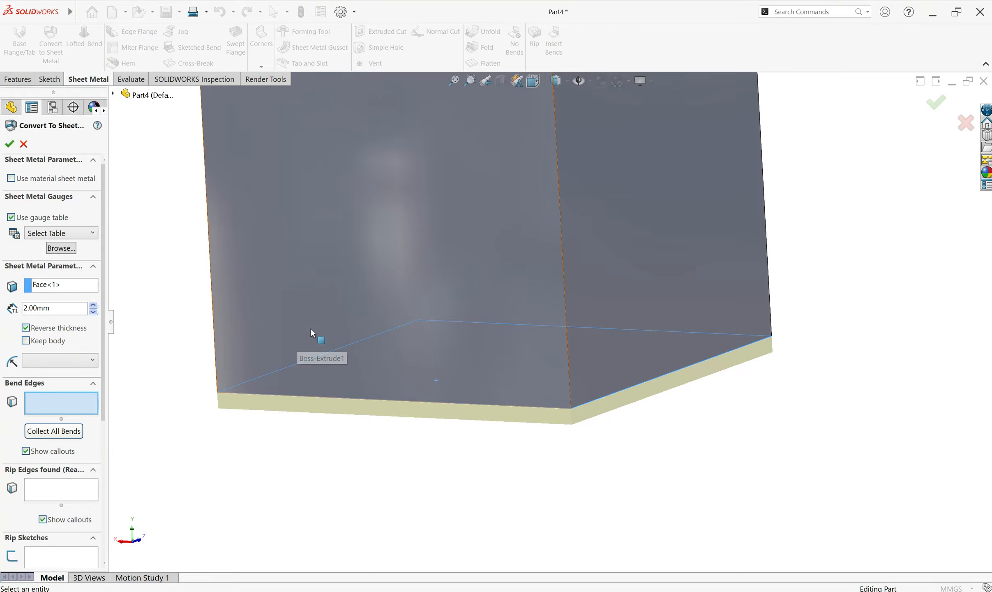
Select the four edges of the cube's bottom face as bend edges
{"action": "scroll", "coordinate": [479, 227], "scroll_direction": "up", "scroll_amount": 3}
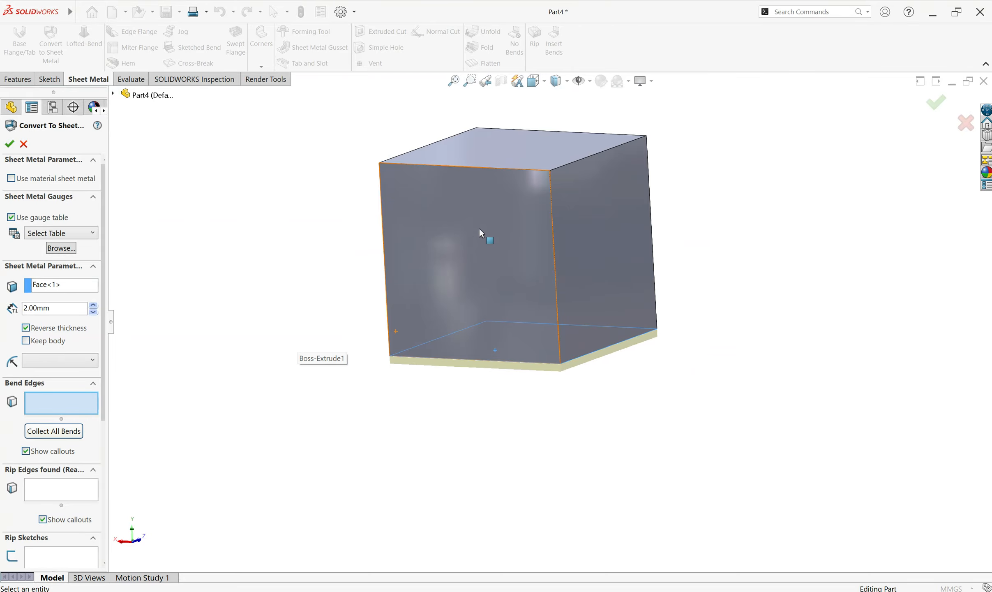
{"action": "scroll", "coordinate": [371, 260], "scroll_direction": "down", "scroll_amount": 2}
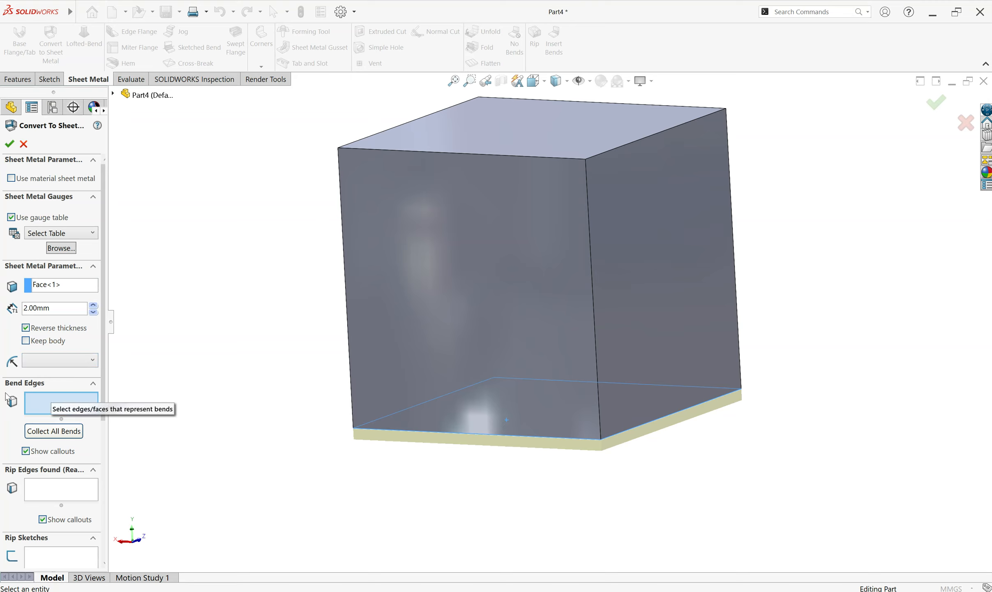
{"action": "left_click", "coordinate": [409, 406]}
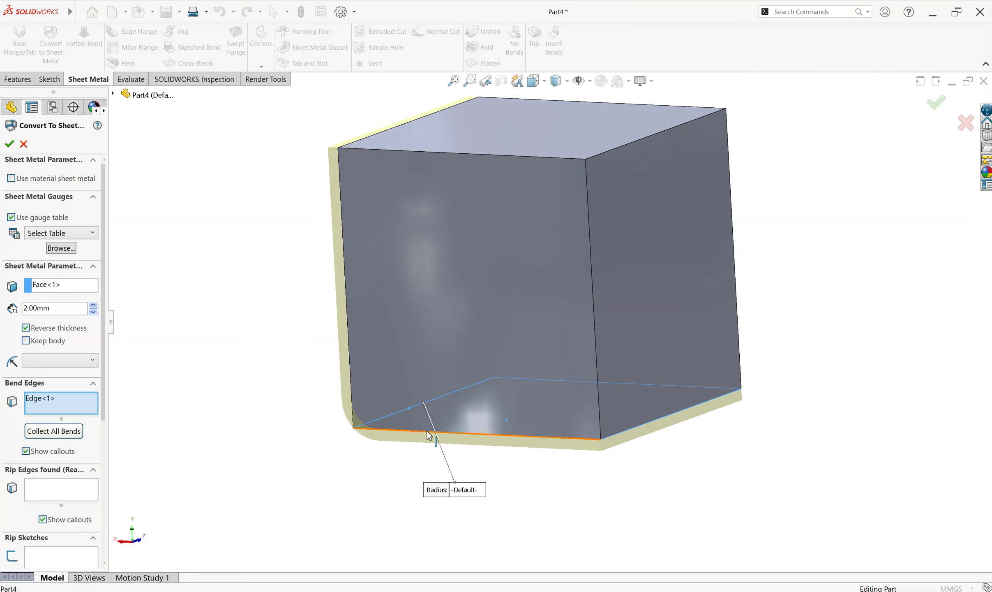
{"action": "left_click", "coordinate": [428, 432]}
{"action": "left_click", "coordinate": [659, 426]}
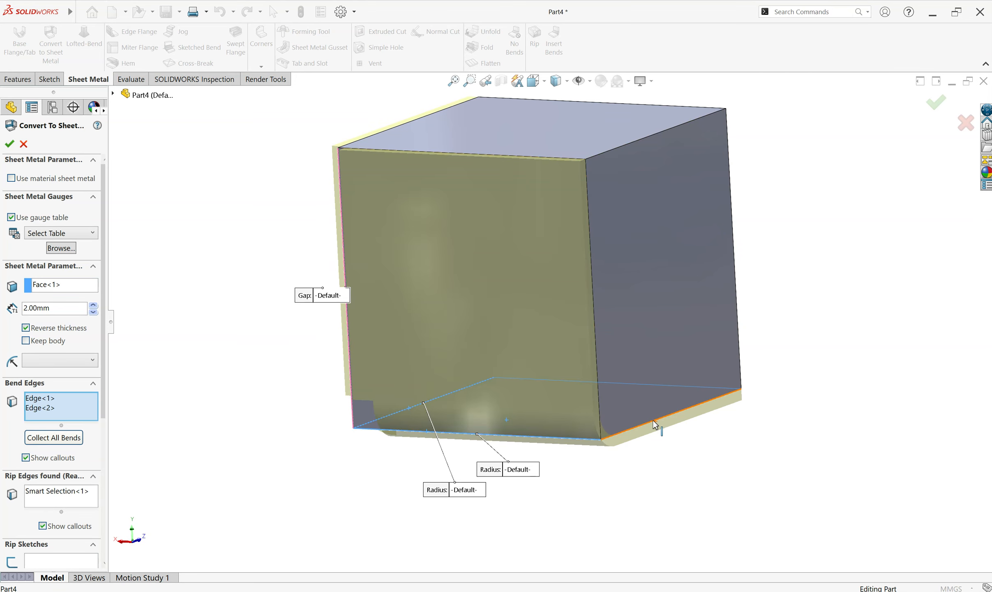
{"action": "left_click", "coordinate": [657, 386]}
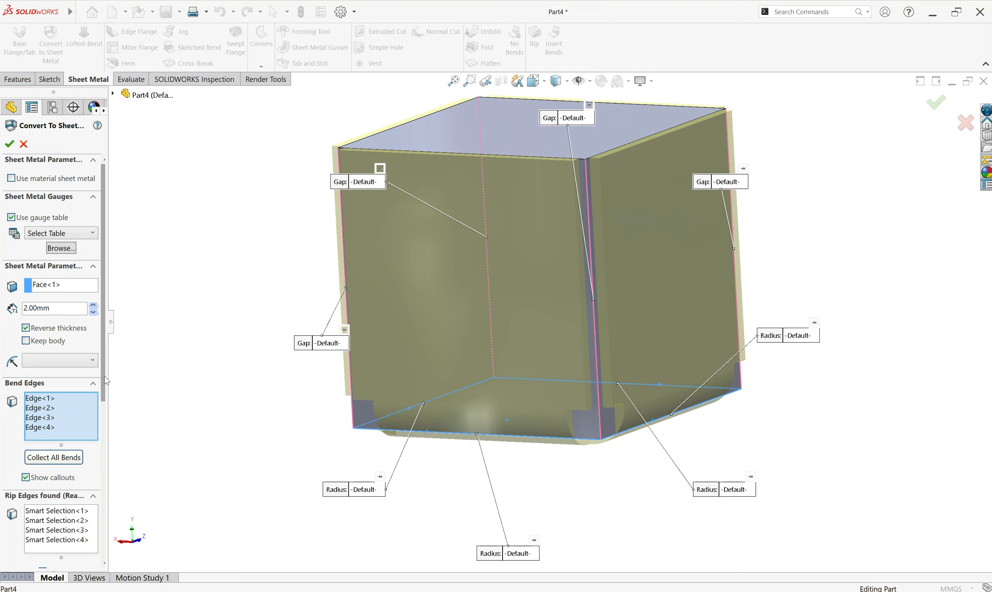
Hide the bend edge callouts, and switch the rip edge callouts off and back on
{"action": "scroll", "coordinate": [101, 390], "scroll_direction": "down", "scroll_amount": 7}
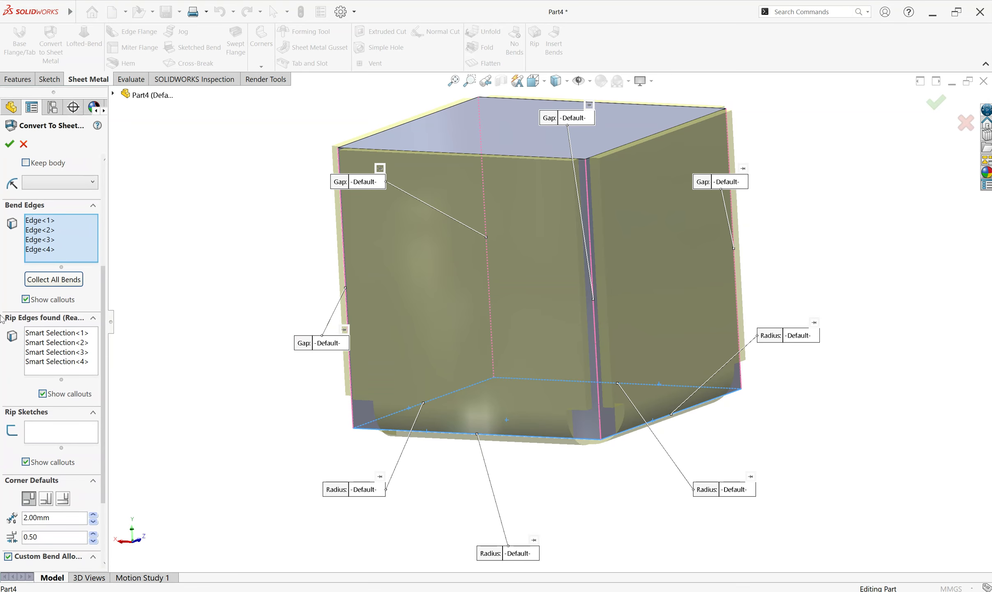
{"action": "left_click", "coordinate": [25, 299]}
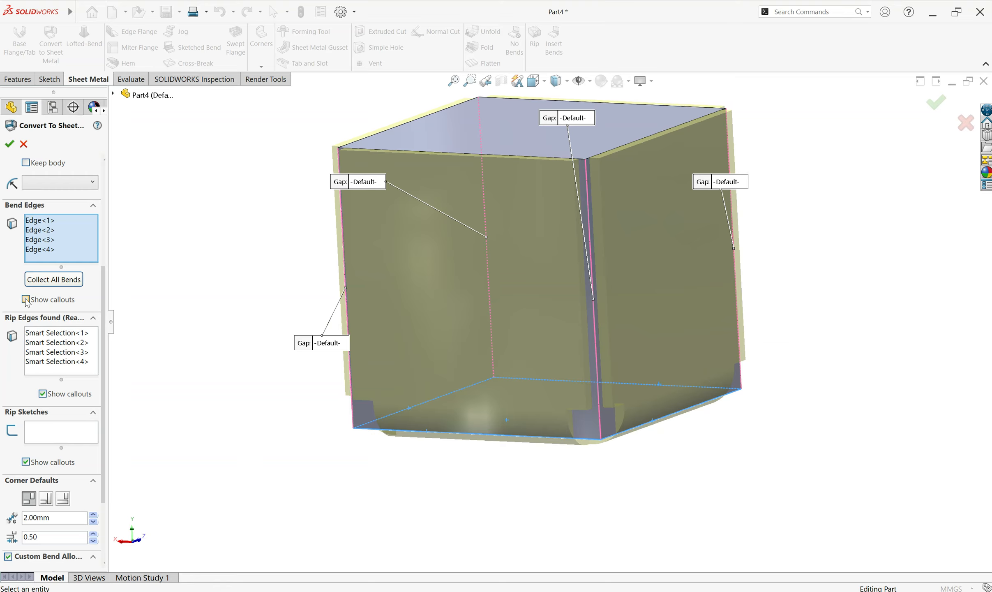
{"action": "left_click", "coordinate": [26, 299]}
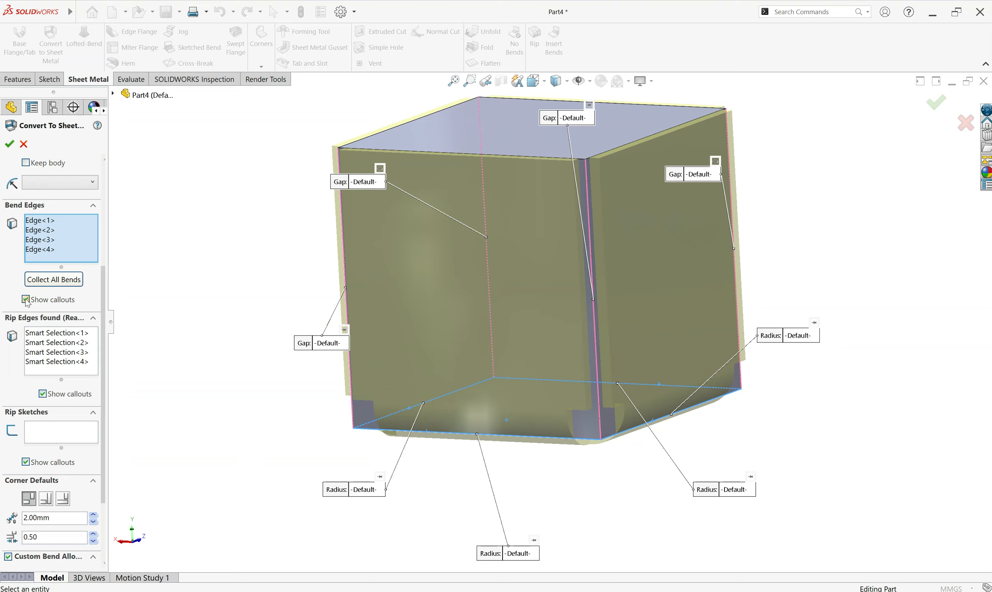
{"action": "left_click", "coordinate": [26, 299]}
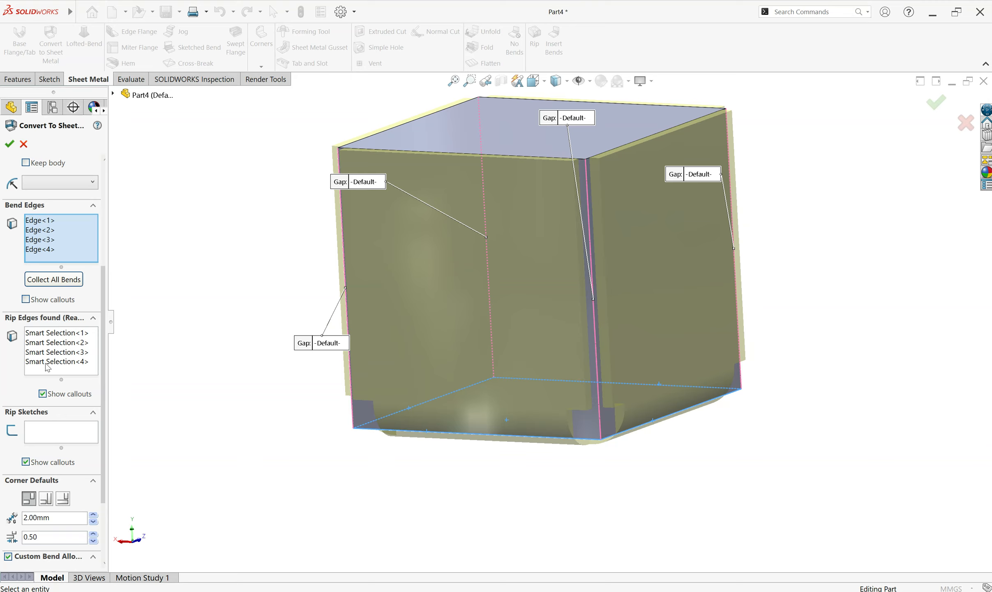
{"action": "left_click", "coordinate": [43, 394]}
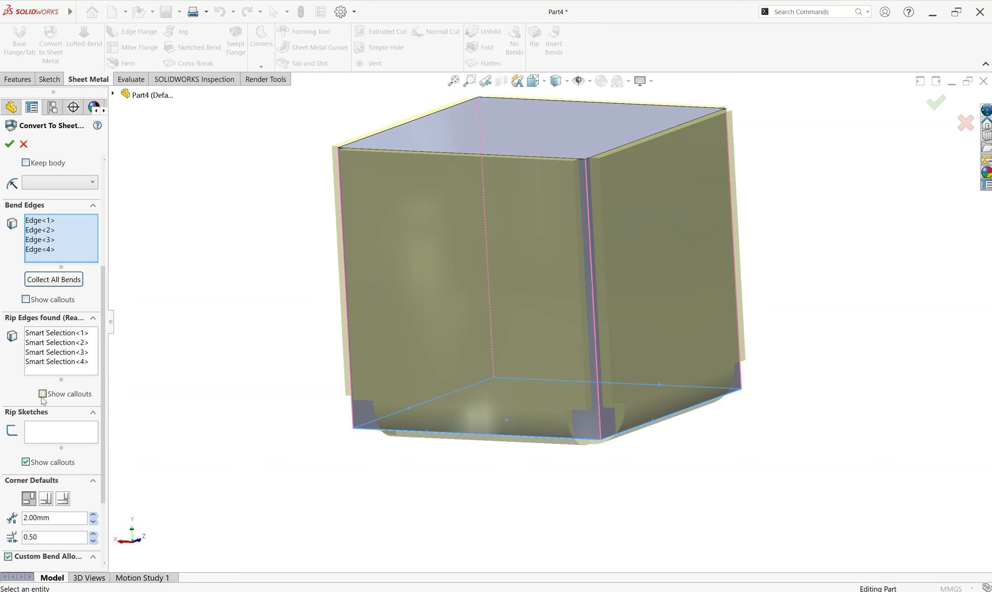
{"action": "left_click", "coordinate": [42, 394]}
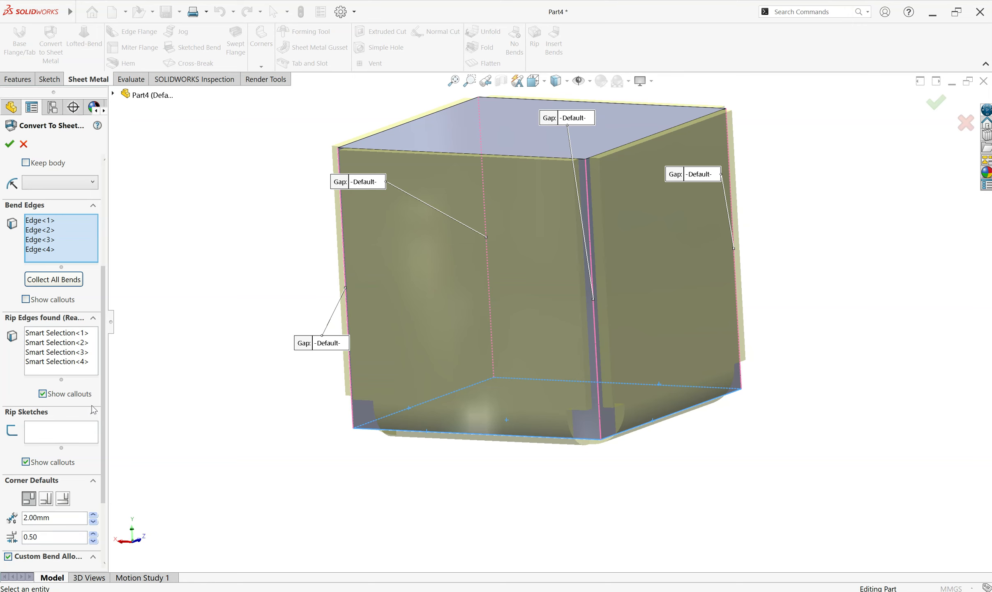
Try the Overlap and Underlap corner types on the cube's vertical rips and restore Open Butt
{"action": "scroll", "coordinate": [106, 401], "scroll_direction": "down", "scroll_amount": 3}
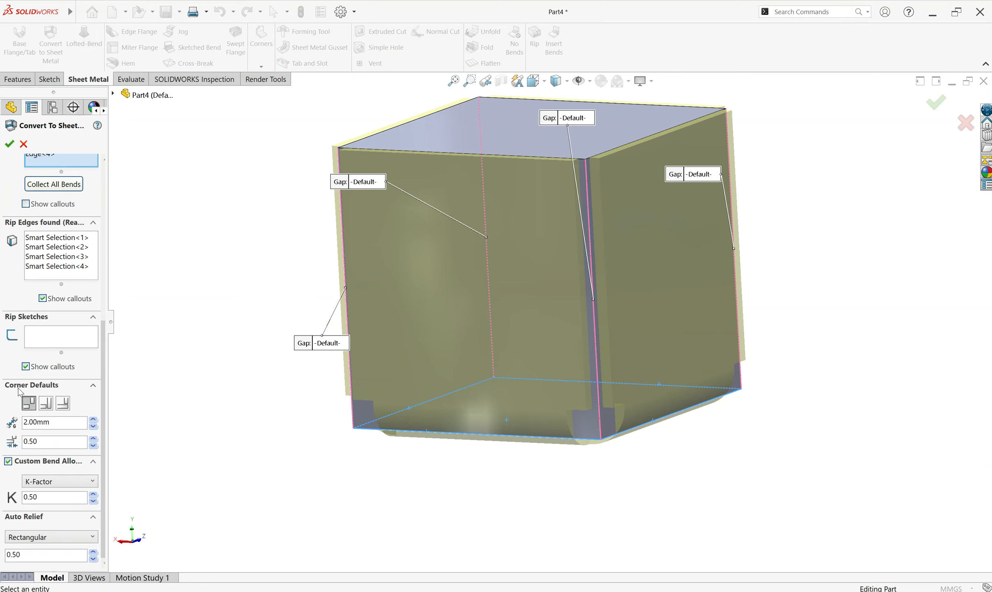
{"action": "scroll", "coordinate": [602, 411], "scroll_direction": "down", "scroll_amount": 5}
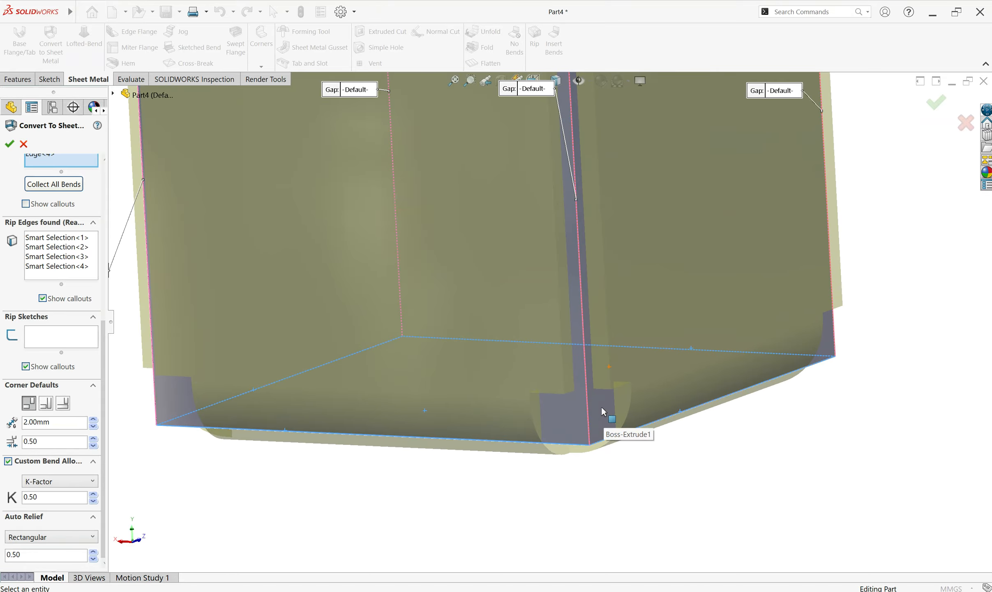
{"action": "scroll", "coordinate": [586, 402], "scroll_direction": "down", "scroll_amount": 5}
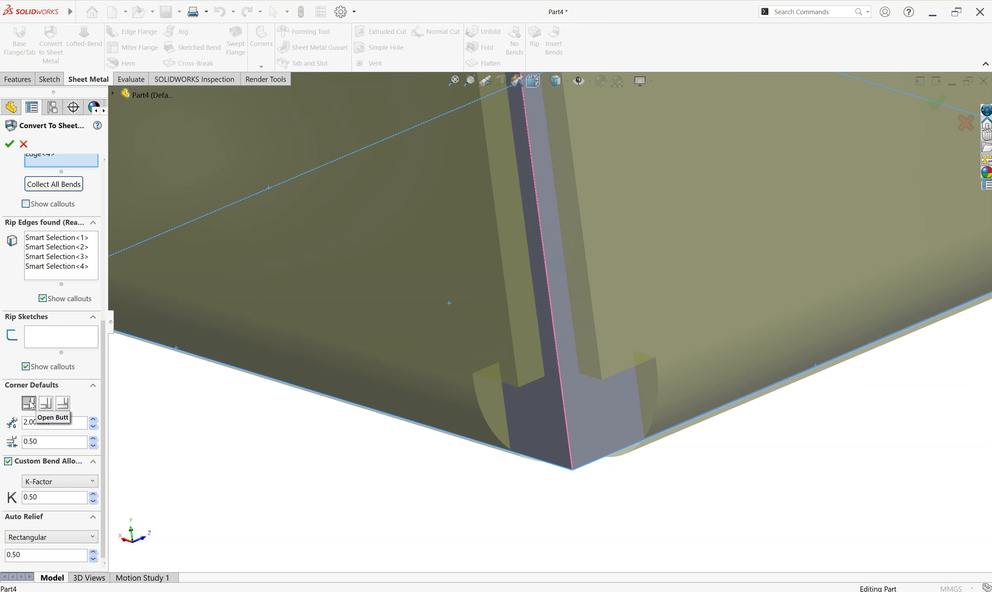
{"action": "left_click", "coordinate": [46, 403]}
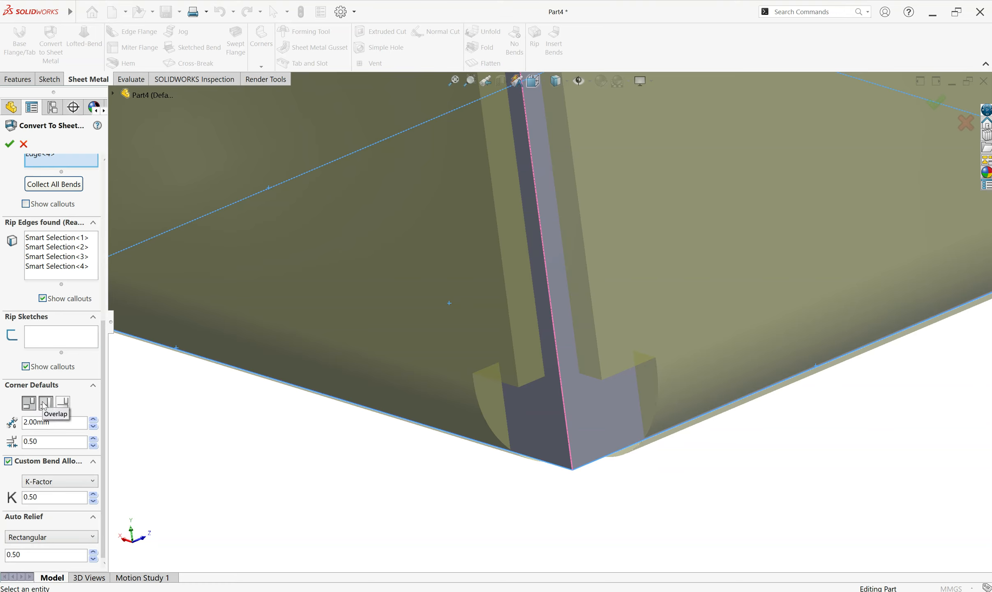
{"action": "left_click", "coordinate": [61, 404]}
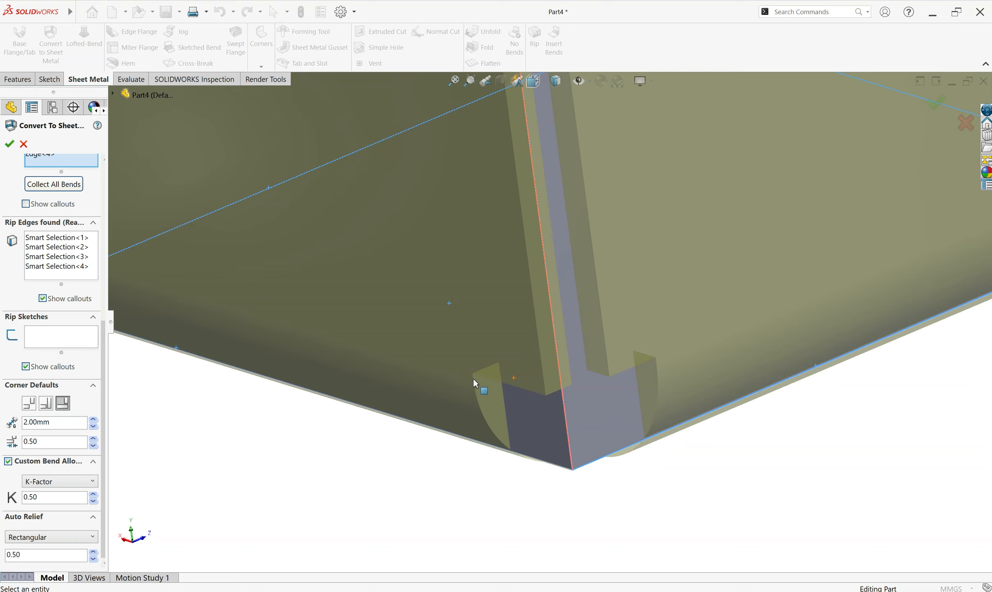
{"action": "left_click", "coordinate": [29, 404]}
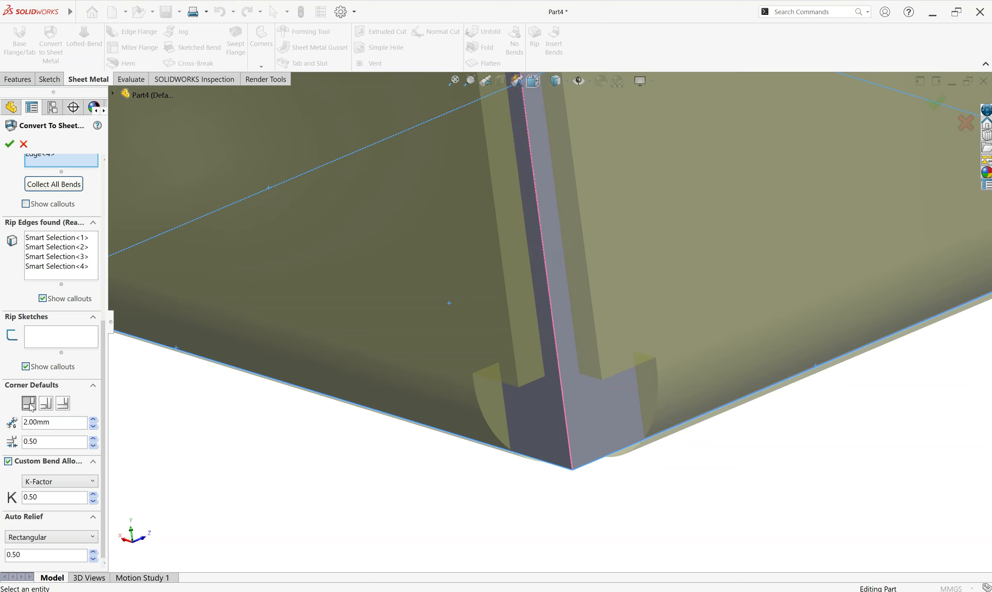
Try 1 mm and 3 mm as the default gap for all rips, and set it back to 2 mm
{"action": "left_click", "coordinate": [52, 422]}
{"action": "type", "text": "1"}
{"action": "key", "text": "Return"}
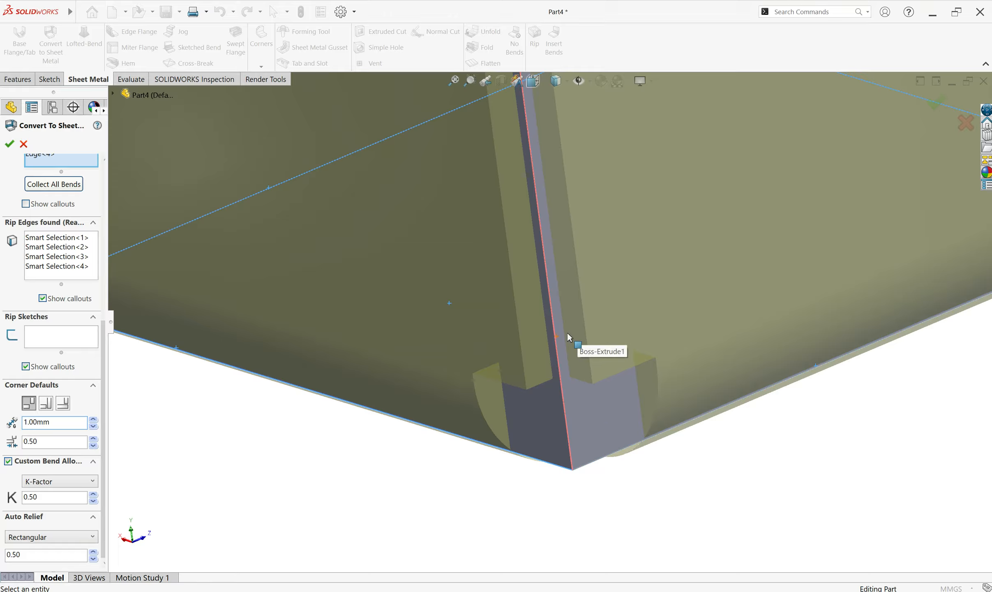
{"action": "left_click_drag", "start_coordinate": [53, 421], "coordinate": [1, 428]}
{"action": "type", "text": "3"}
{"action": "key", "text": "Return"}
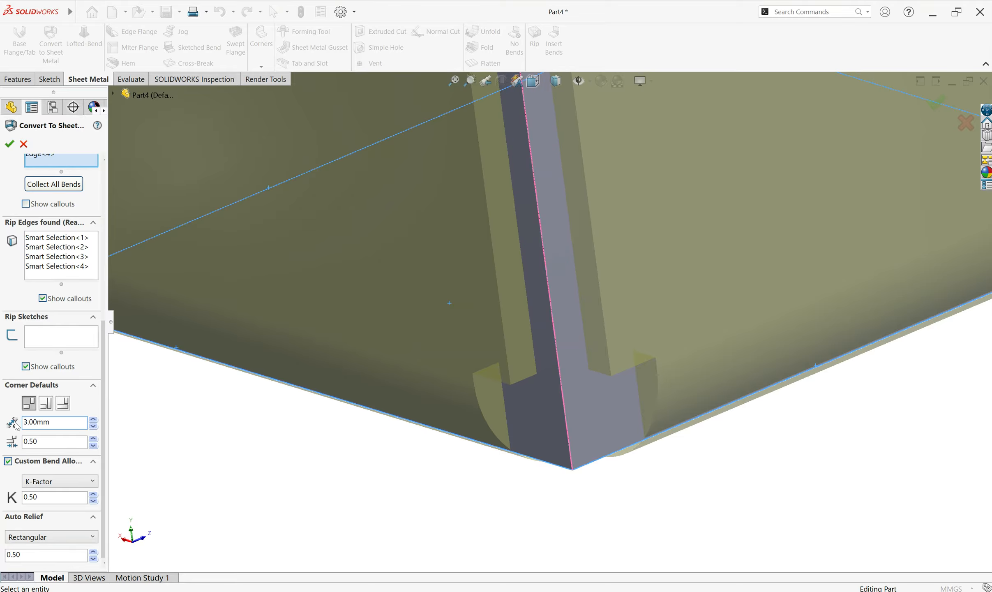
{"action": "left_click_drag", "start_coordinate": [52, 422], "coordinate": [15, 427]}
{"action": "type", "text": "2"}
{"action": "key", "text": "Return"}
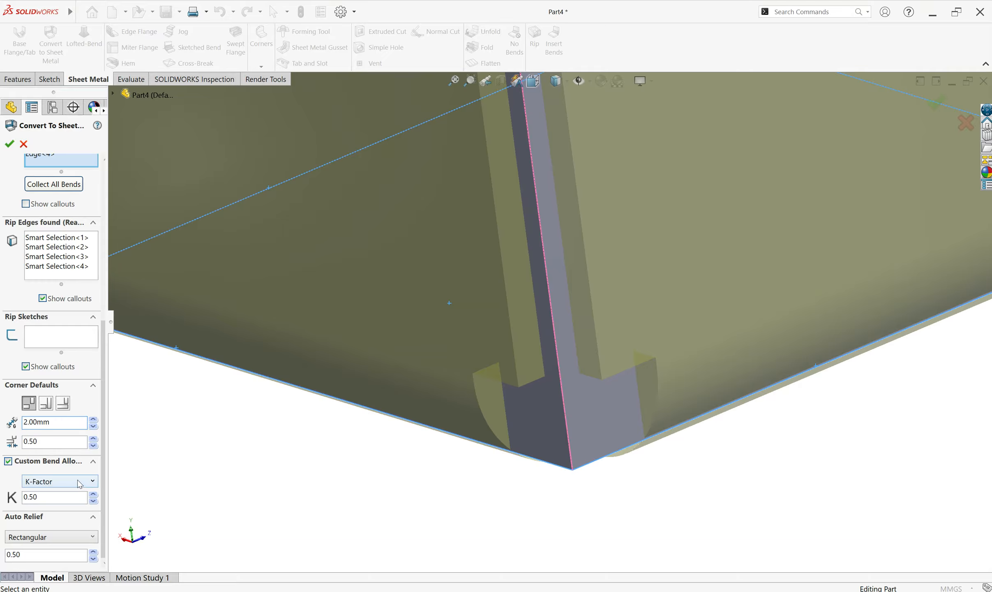
{"action": "scroll", "coordinate": [616, 388], "scroll_direction": "up", "scroll_amount": 9}
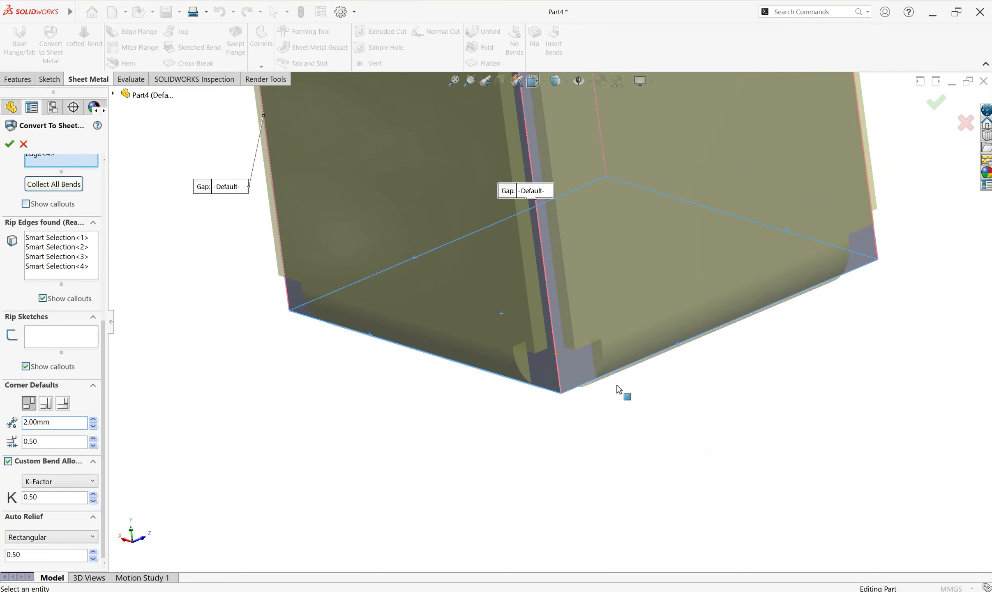
Look through the custom bend allowance types and keep K-Factor
{"action": "scroll", "coordinate": [543, 213], "scroll_direction": "down", "scroll_amount": 5}
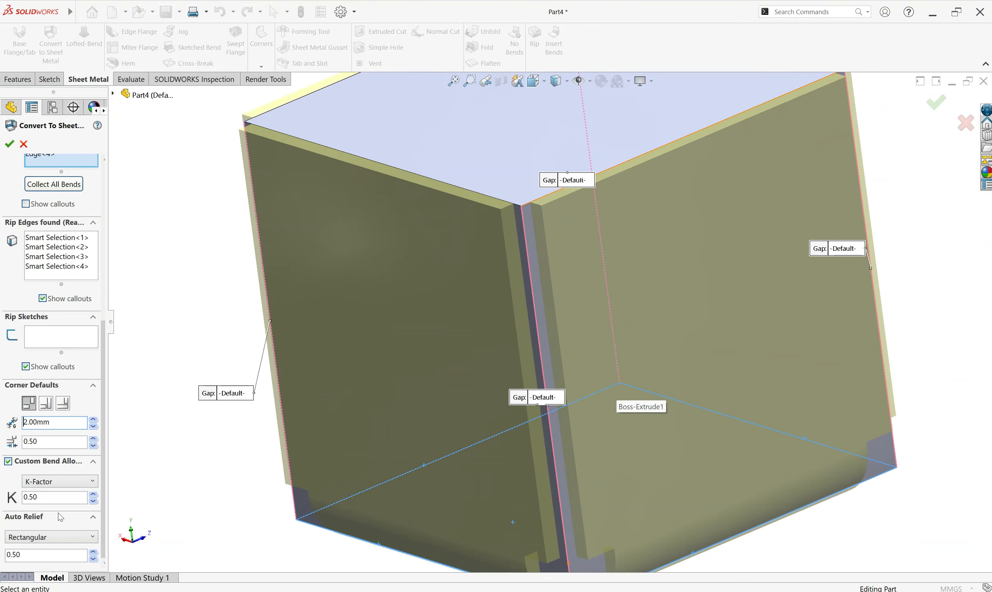
{"action": "left_click", "coordinate": [52, 481]}
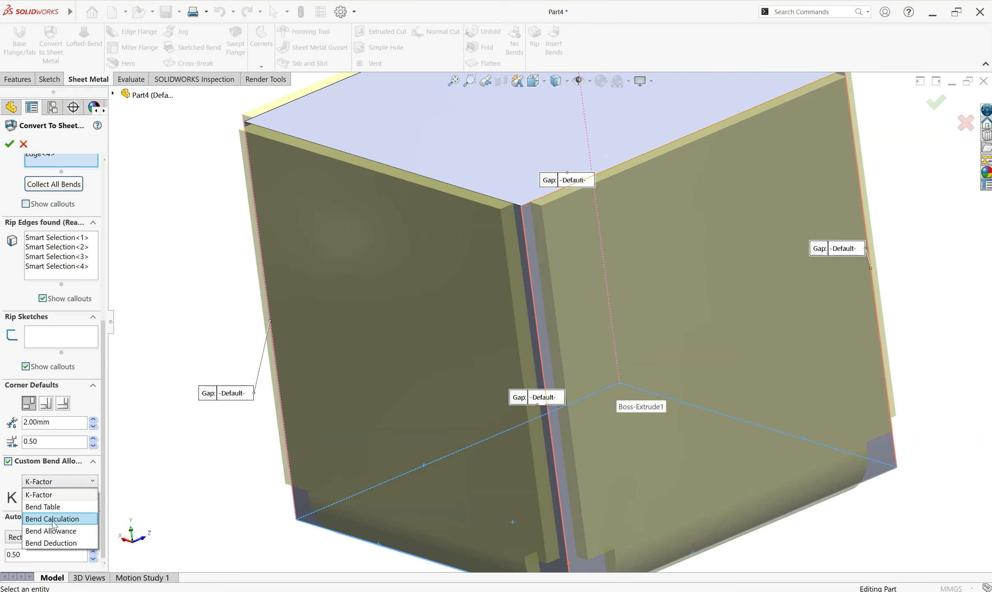
{"action": "left_click", "coordinate": [63, 484]}
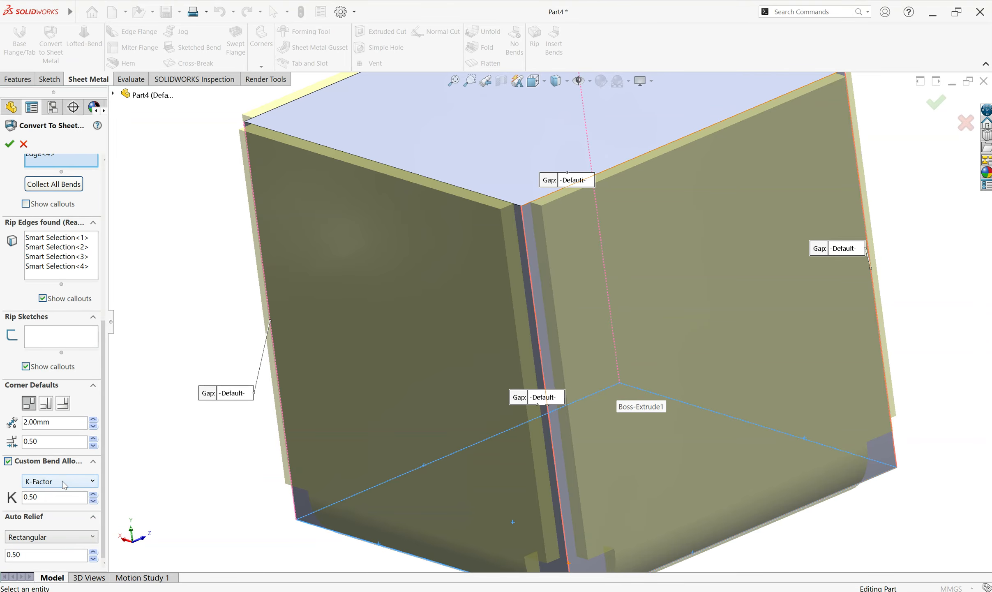
Set the auto relief type to Obround and inspect the relief cuts at the cube's lower corners
{"action": "left_click", "coordinate": [63, 538]}
{"action": "left_click", "coordinate": [39, 561]}
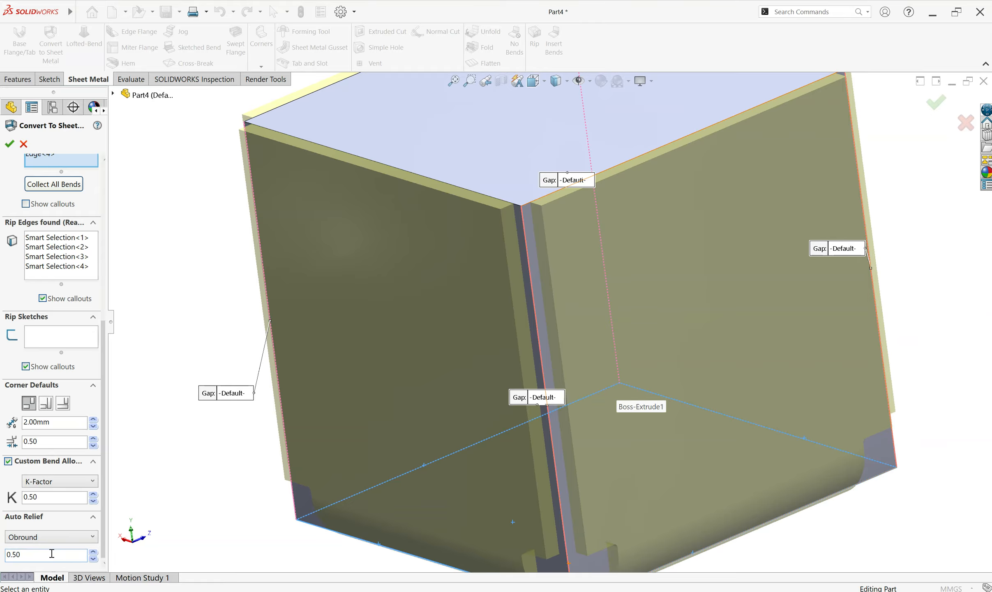
{"action": "scroll", "coordinate": [620, 505], "scroll_direction": "up", "scroll_amount": 5}
{"action": "scroll", "coordinate": [561, 414], "scroll_direction": "down", "scroll_amount": 8}
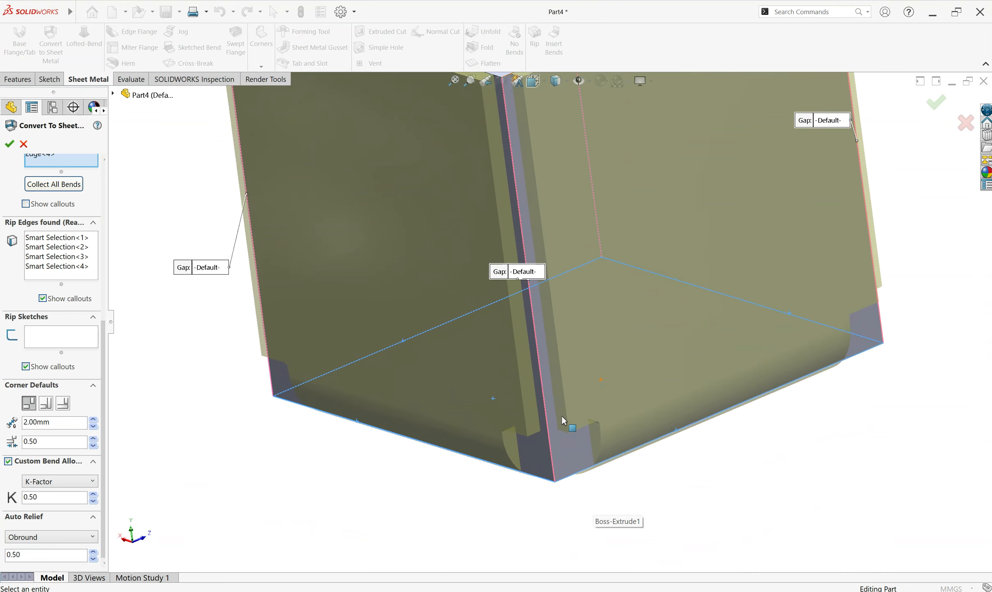
{"action": "scroll", "coordinate": [562, 419], "scroll_direction": "down", "scroll_amount": 2}
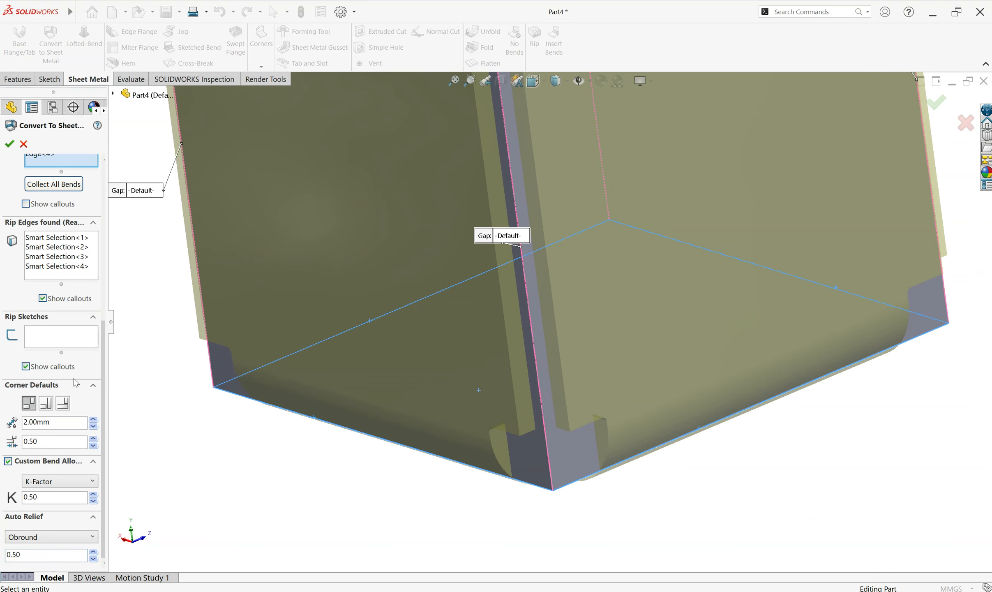
Confirm the sheet metal conversion with its current settings and inspect the resulting open box, including its inside
{"action": "left_click_drag", "start_coordinate": [105, 376], "coordinate": [107, 160]}
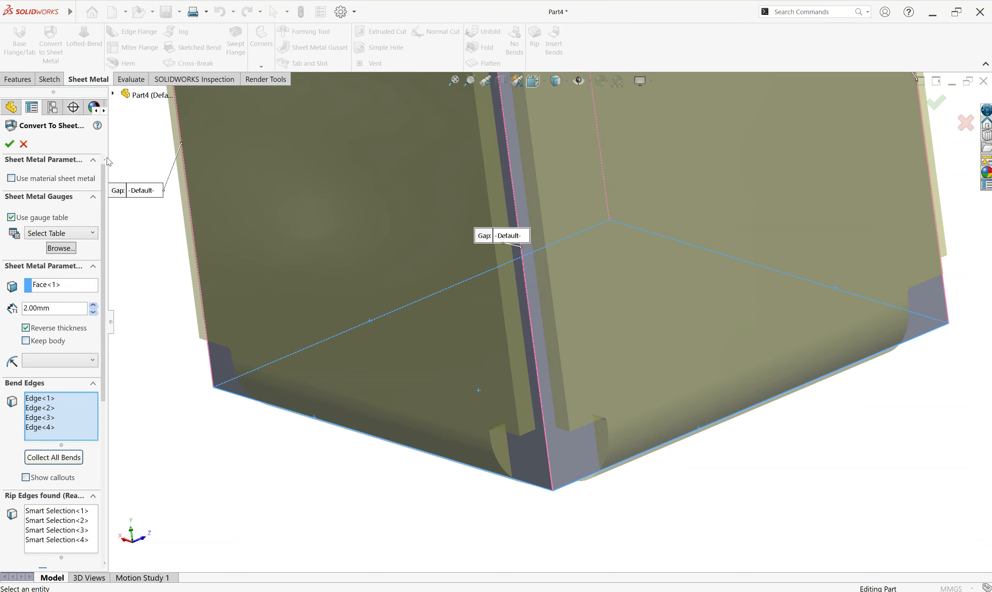
{"action": "left_click", "coordinate": [10, 144]}
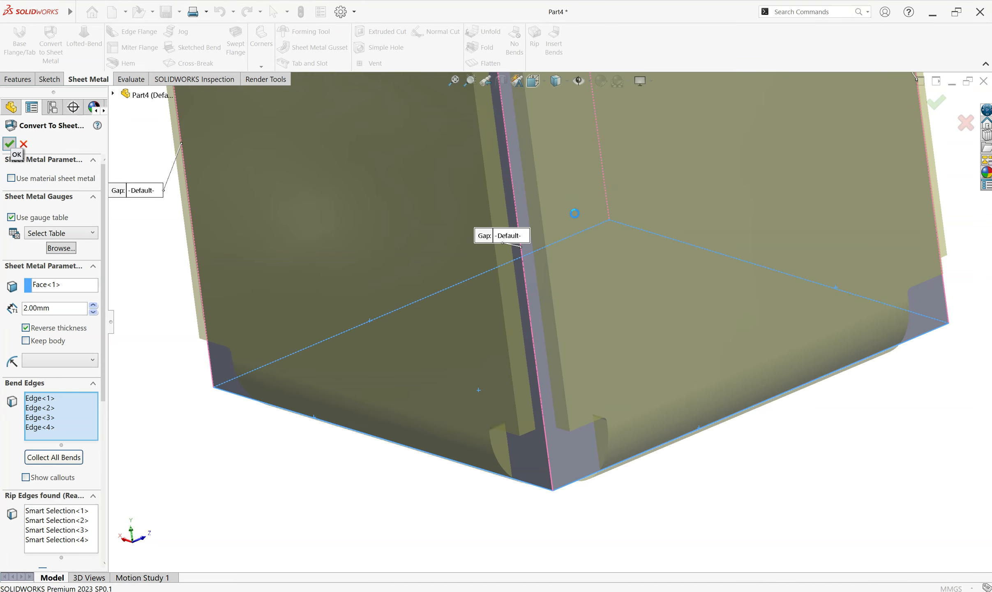
{"action": "scroll", "coordinate": [569, 209], "scroll_direction": "up", "scroll_amount": 7}
{"action": "scroll", "coordinate": [560, 196], "scroll_direction": "down", "scroll_amount": 3}
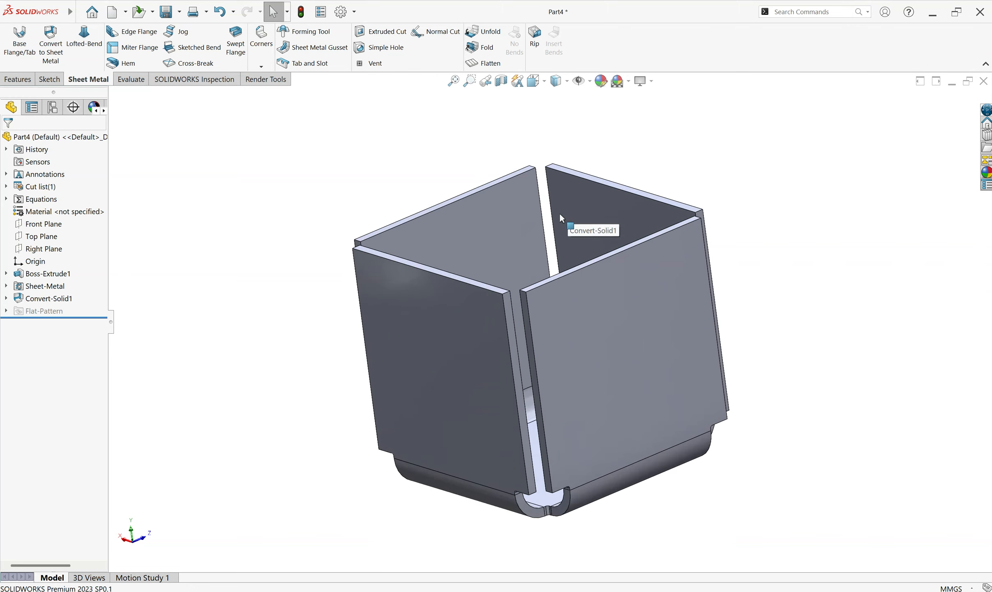
{"action": "scroll", "coordinate": [559, 411], "scroll_direction": "up", "scroll_amount": 2}
{"action": "scroll", "coordinate": [547, 383], "scroll_direction": "down", "scroll_amount": 1}
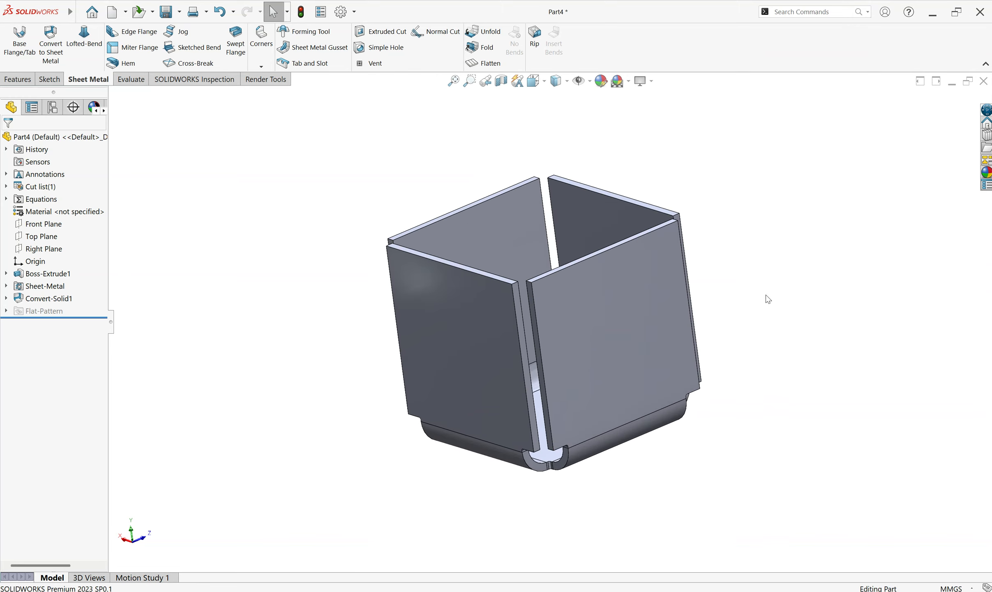
{"action": "middle_click_drag", "start_coordinate": [724, 245], "coordinate": [748, 341]}
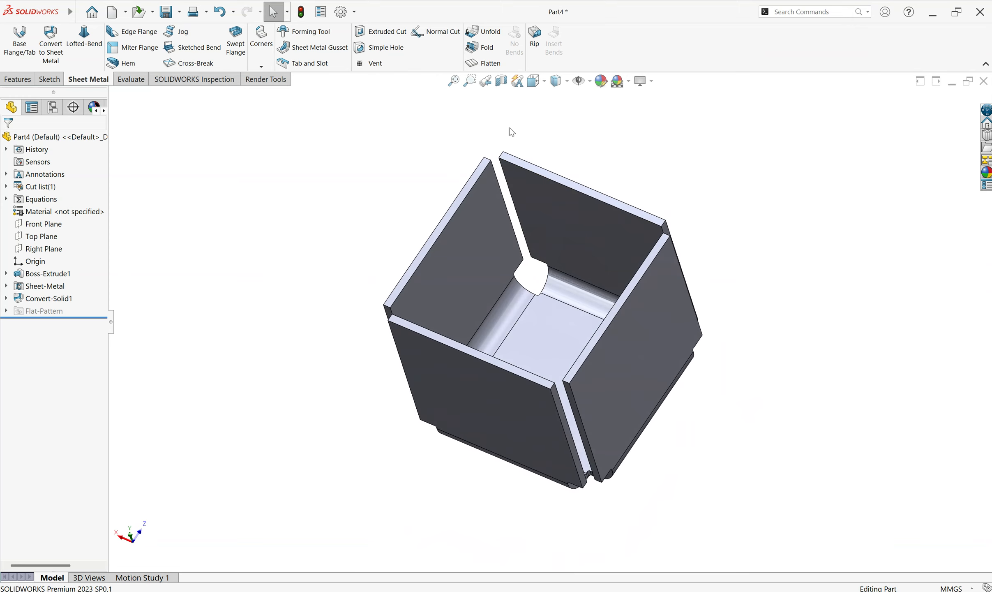
Flatten the box into its flat pattern and view it normal to a flattened wall face, with the whole bounding box in view
{"action": "left_click", "coordinate": [481, 64]}
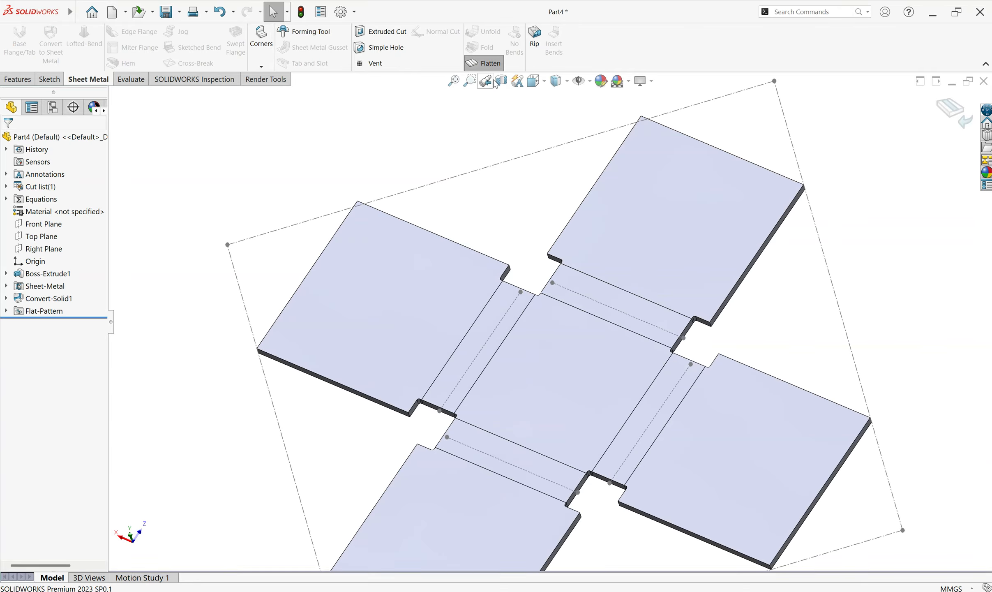
{"action": "key", "text": "z"}
{"action": "left_click", "coordinate": [650, 262]}
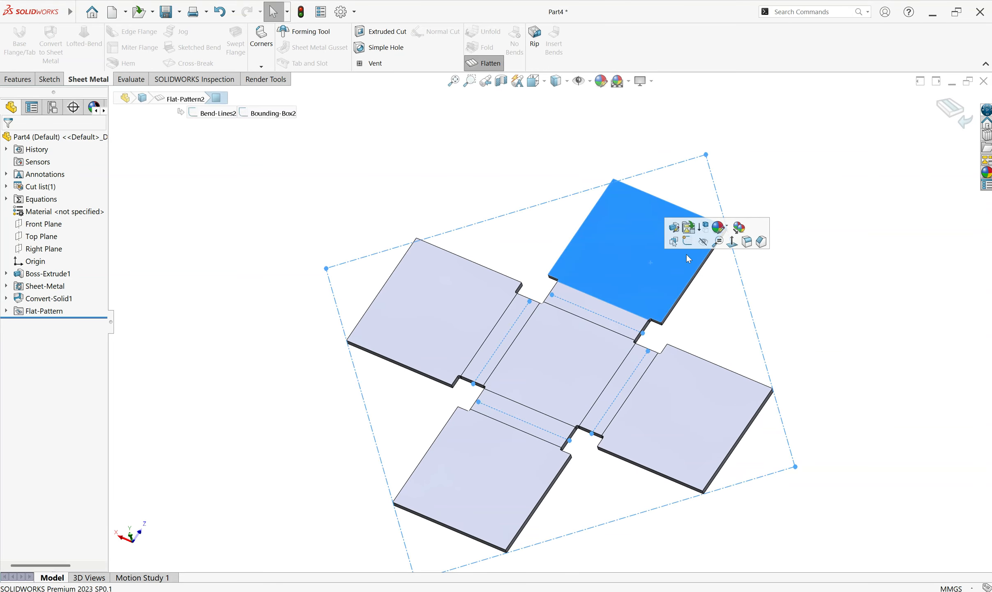
{"action": "left_click", "coordinate": [726, 244]}
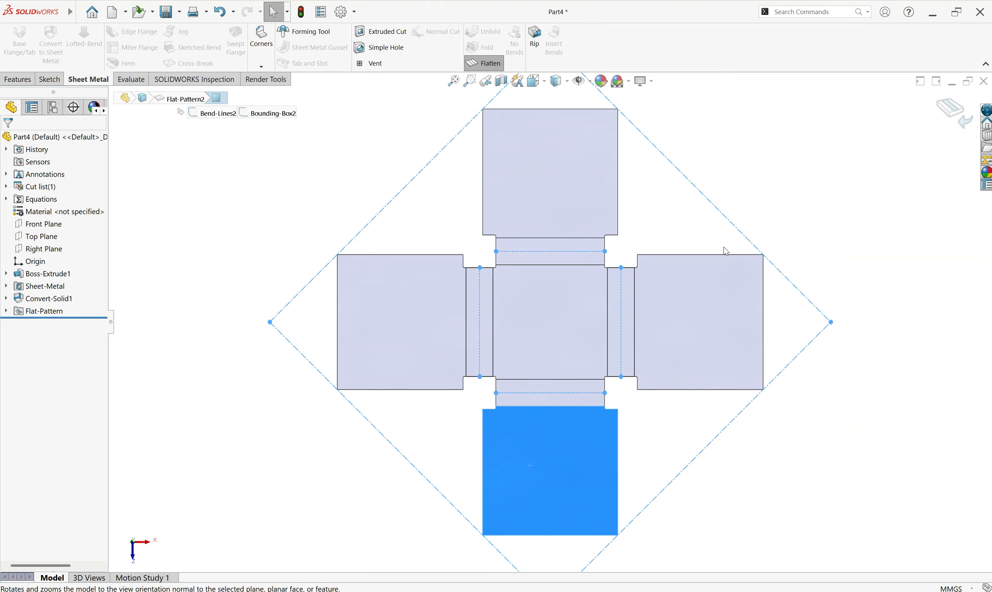
{"action": "left_click", "coordinate": [773, 210]}
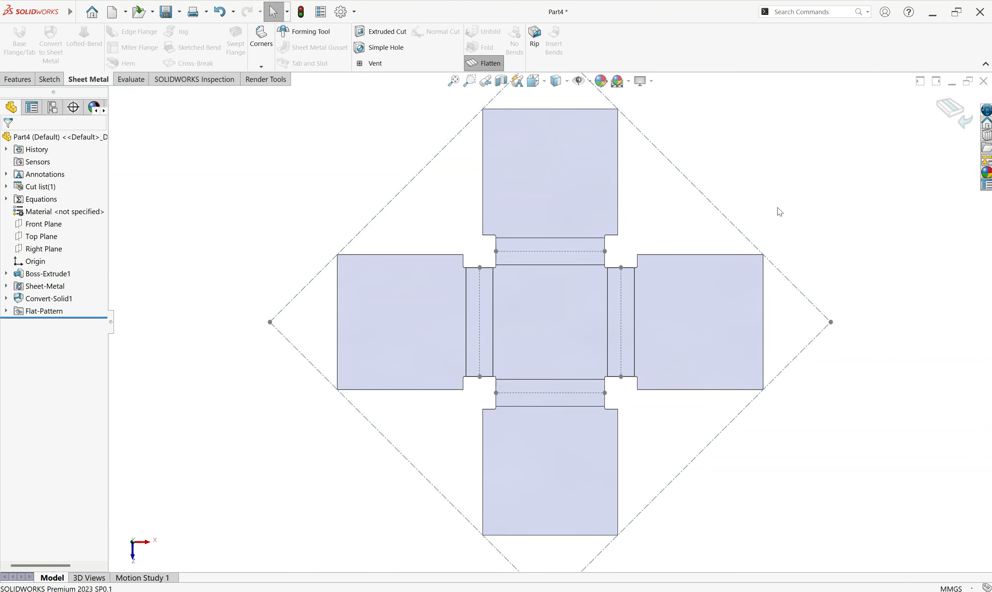
{"action": "key", "text": "z"}
{"action": "key", "text": "z"}
{"action": "scroll", "coordinate": [593, 283], "scroll_direction": "down", "scroll_amount": 3}
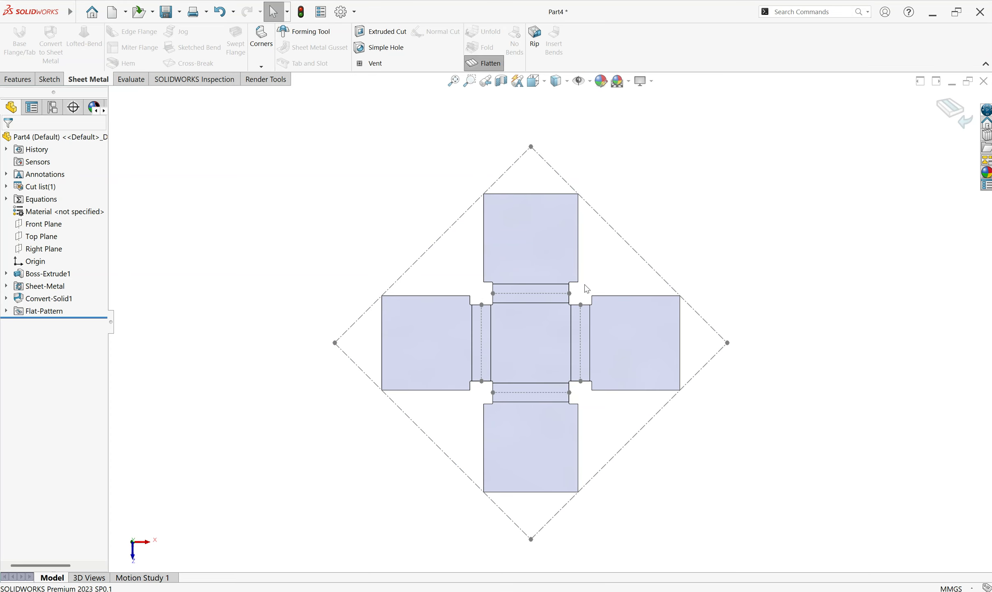